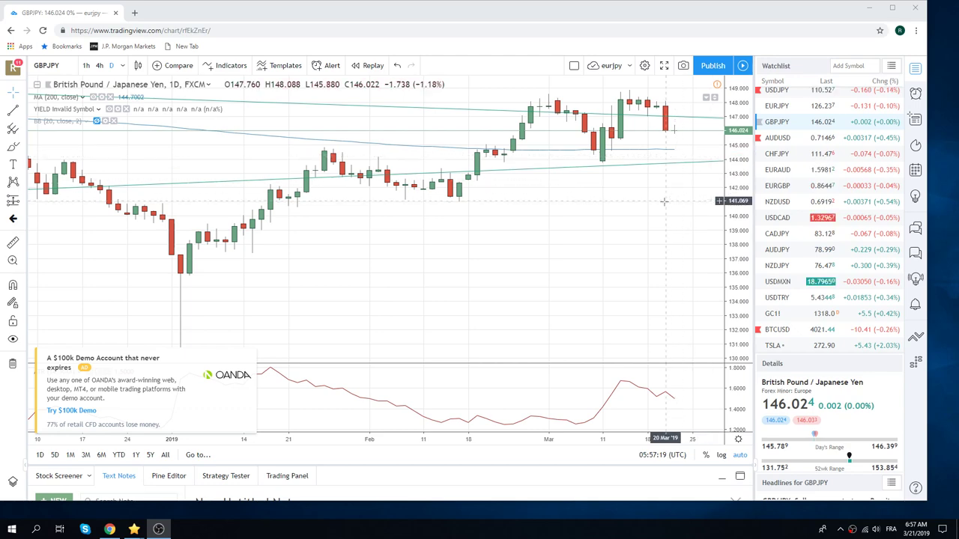
Step: Zoom the GBPJPY daily chart out to November and return the watchlist to its top
scroll(664, 201, down, 3)
scroll(808, 247, up, 2)
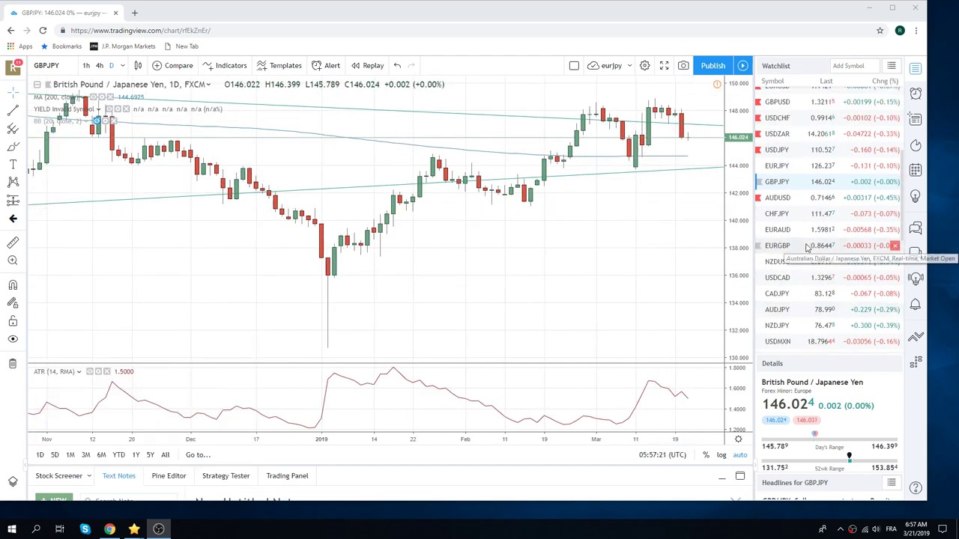
scroll(807, 247, up, 2)
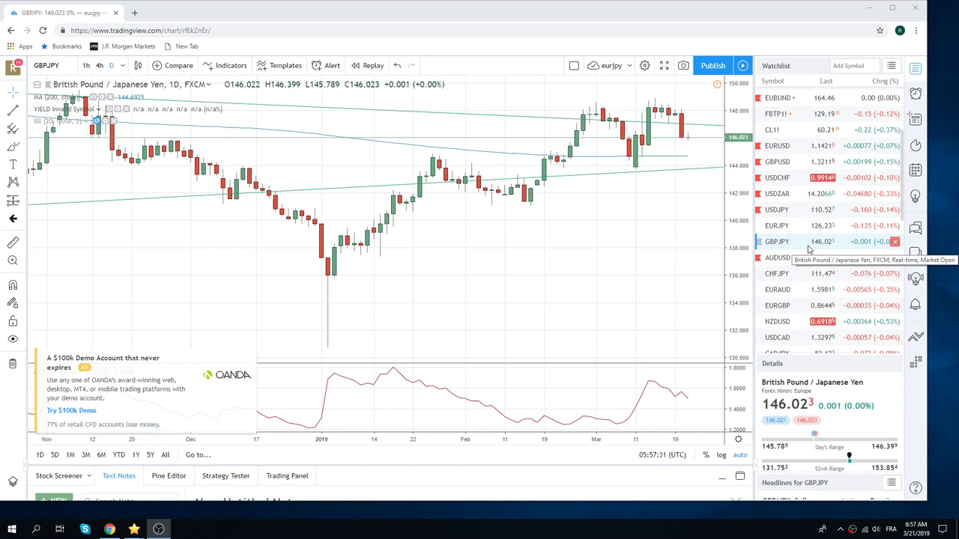
scroll(831, 258, down, 3)
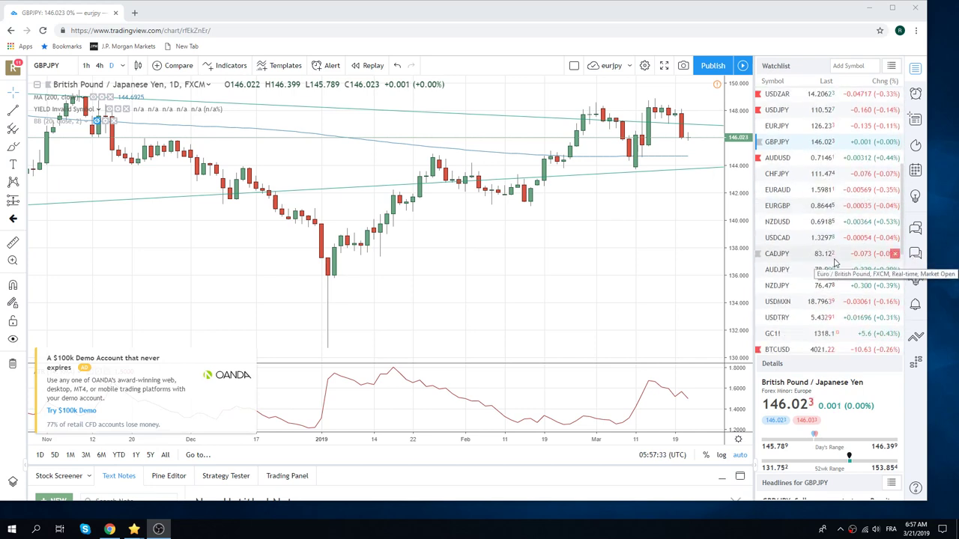
scroll(833, 266, down, 1)
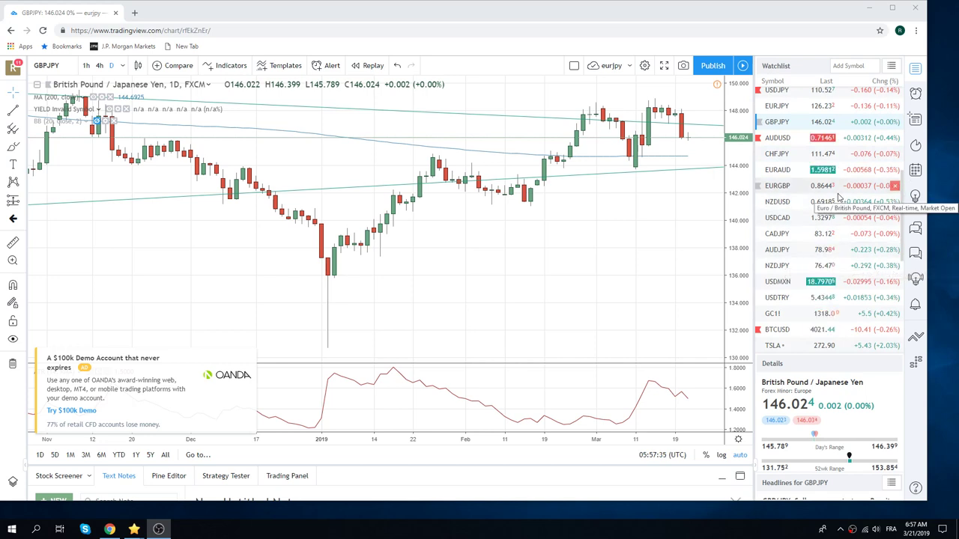
scroll(831, 250, up, 4)
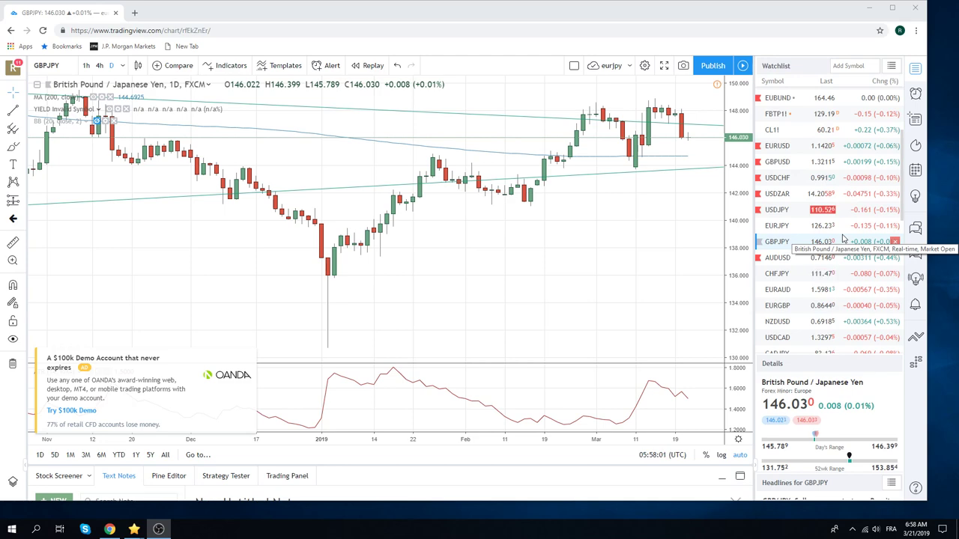
scroll(831, 238, up, 3)
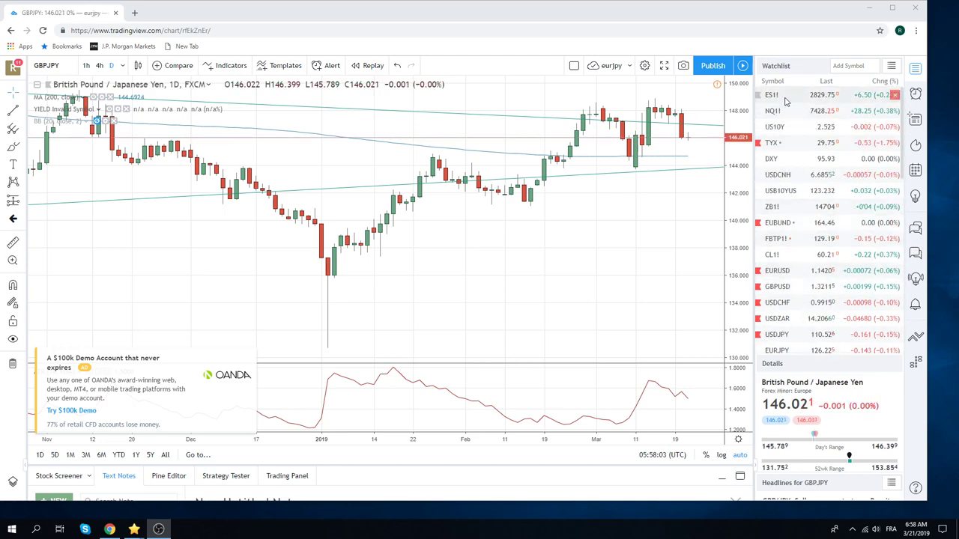
Step: Load ES1! on 1-hour candles, then on daily candles zoomed out to May
click(785, 97)
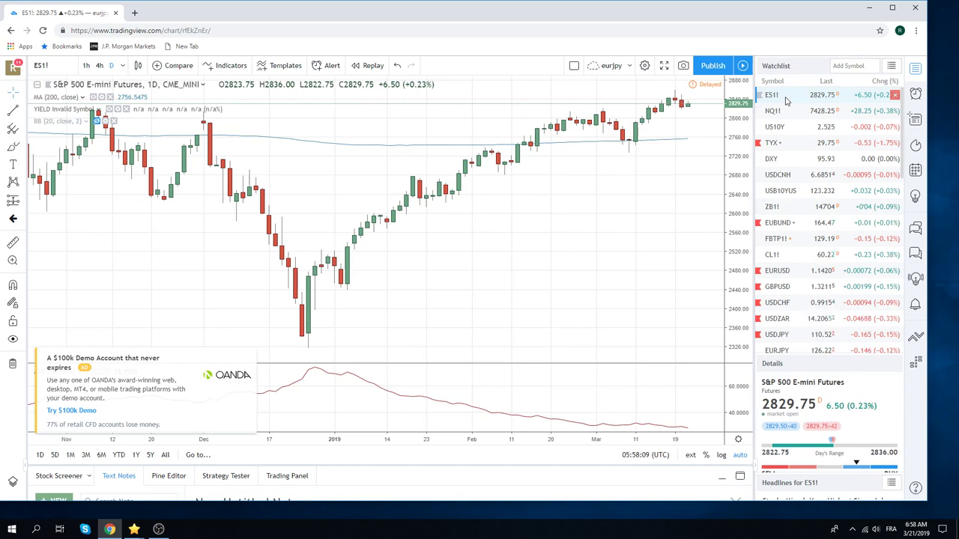
click(86, 65)
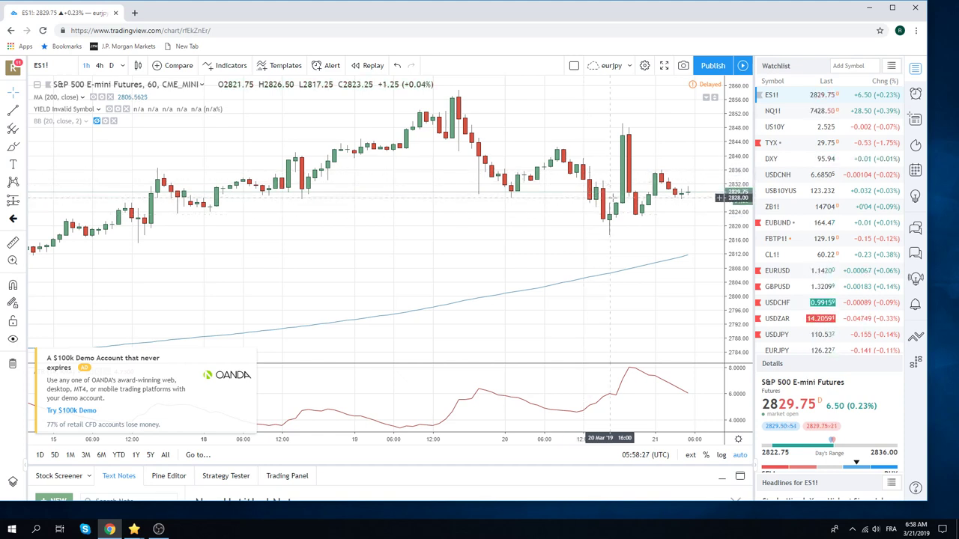
click(111, 65)
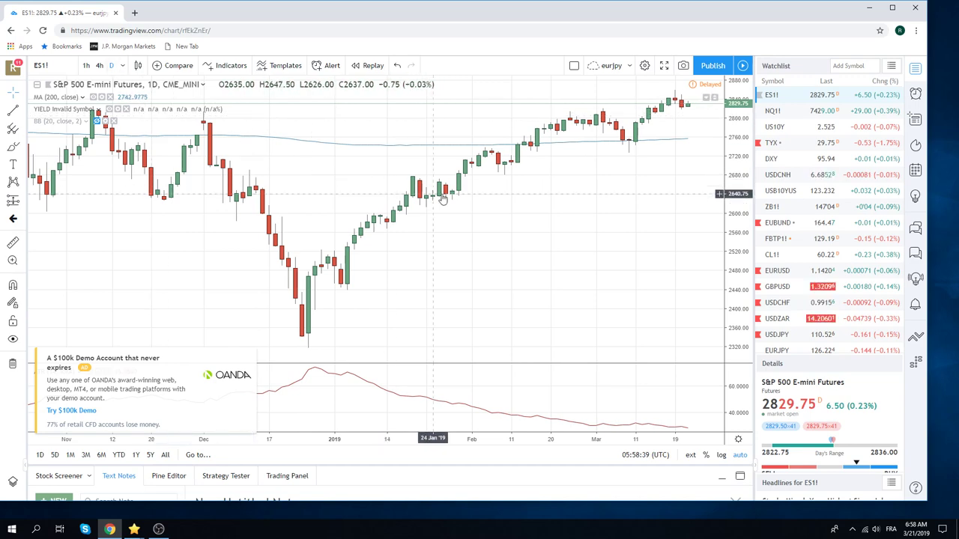
scroll(397, 102, down, 3)
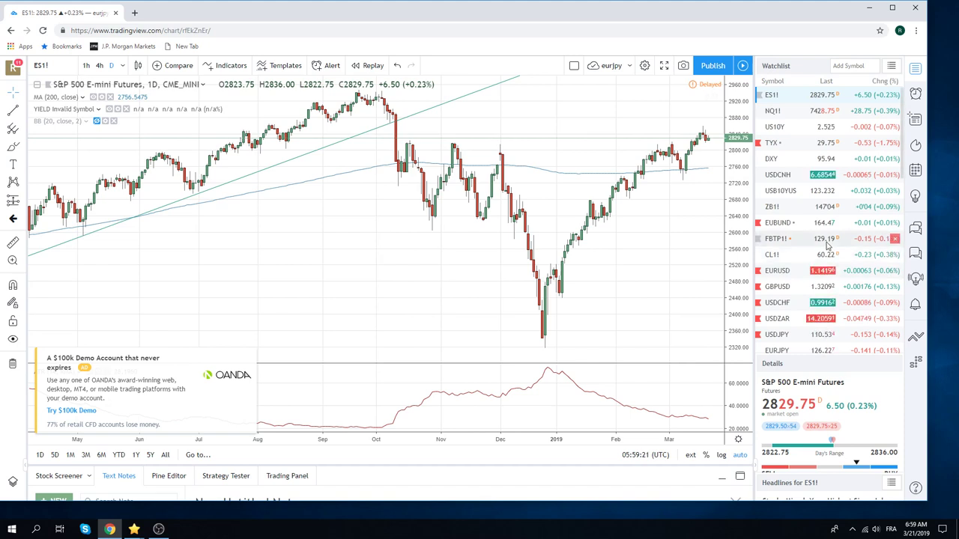
scroll(827, 243, down, 1)
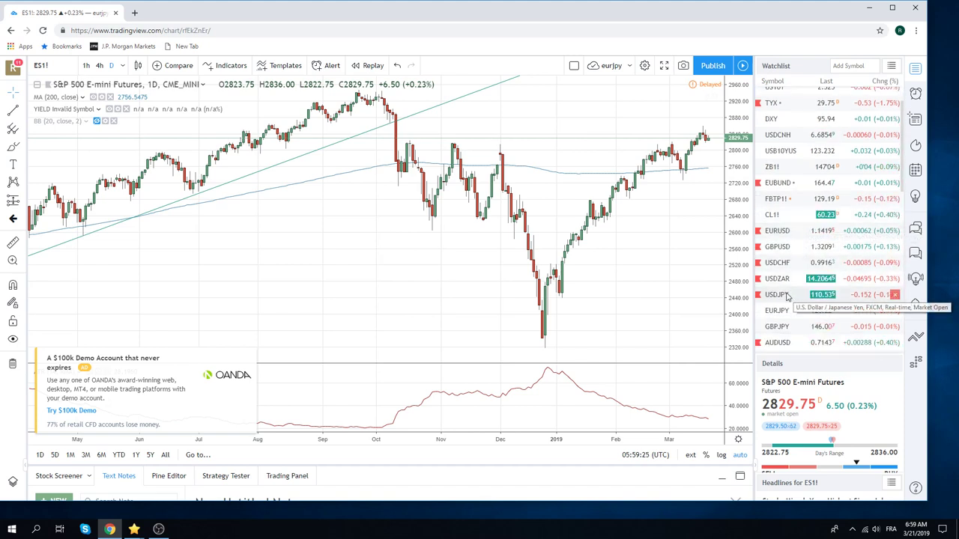
scroll(798, 292, down, 1)
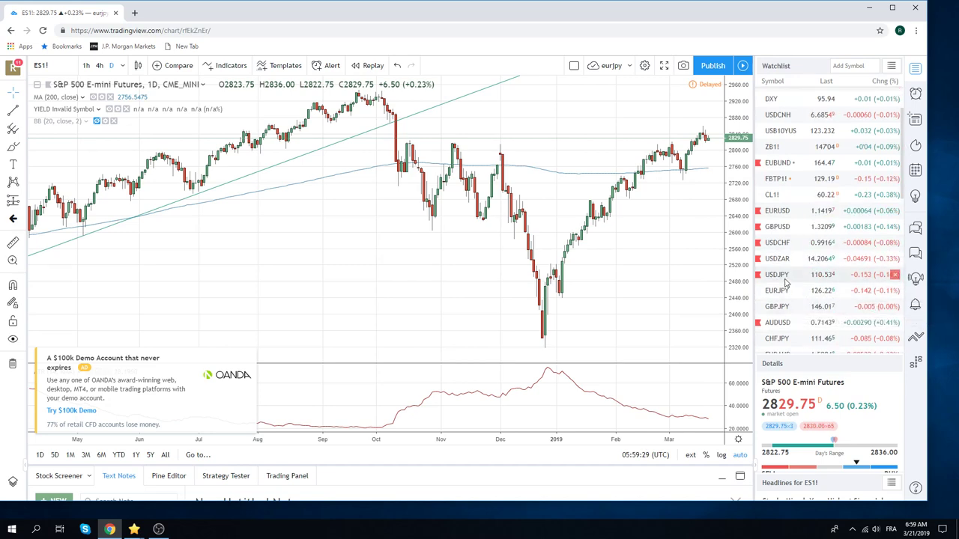
Step: Show the USDJPY daily chart, then move down the watchlist to EURJPY
click(785, 277)
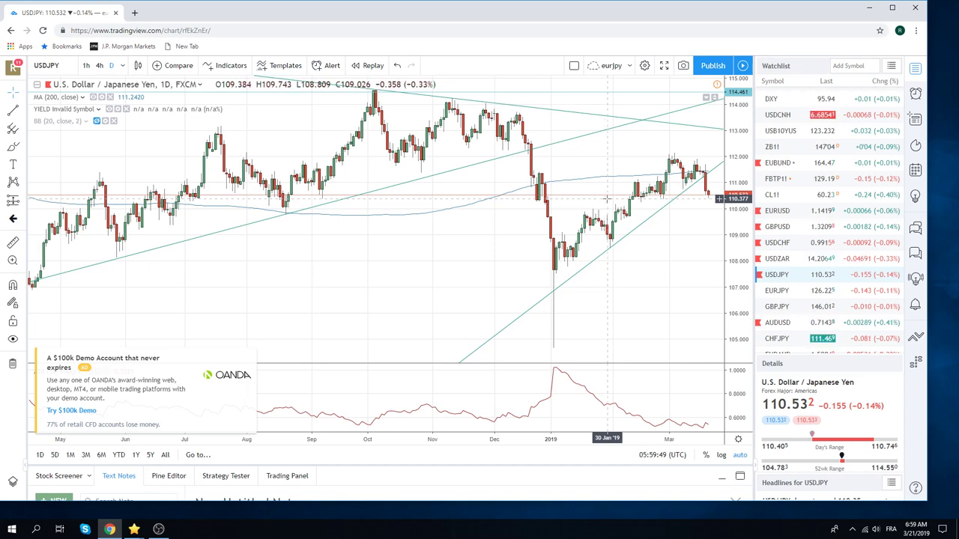
key(Down)
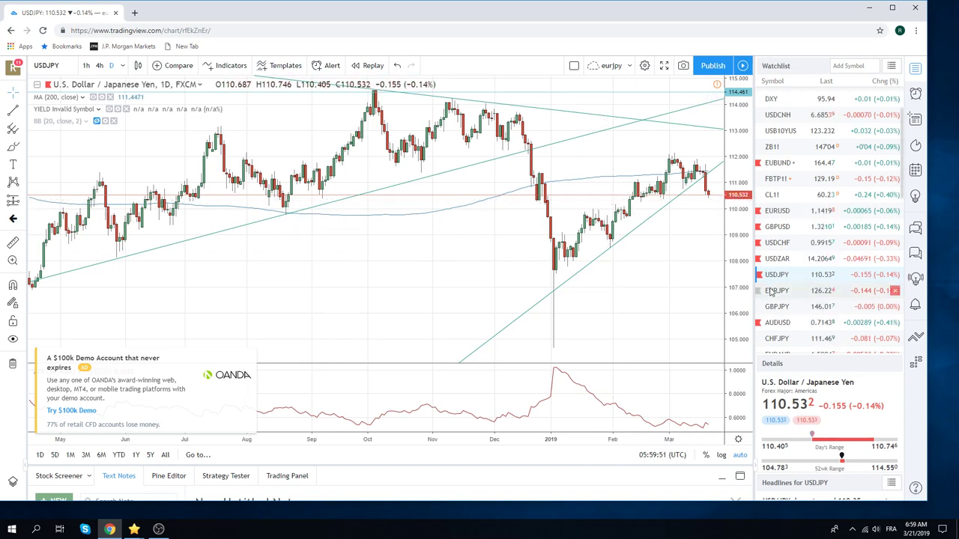
scroll(646, 263, up, 4)
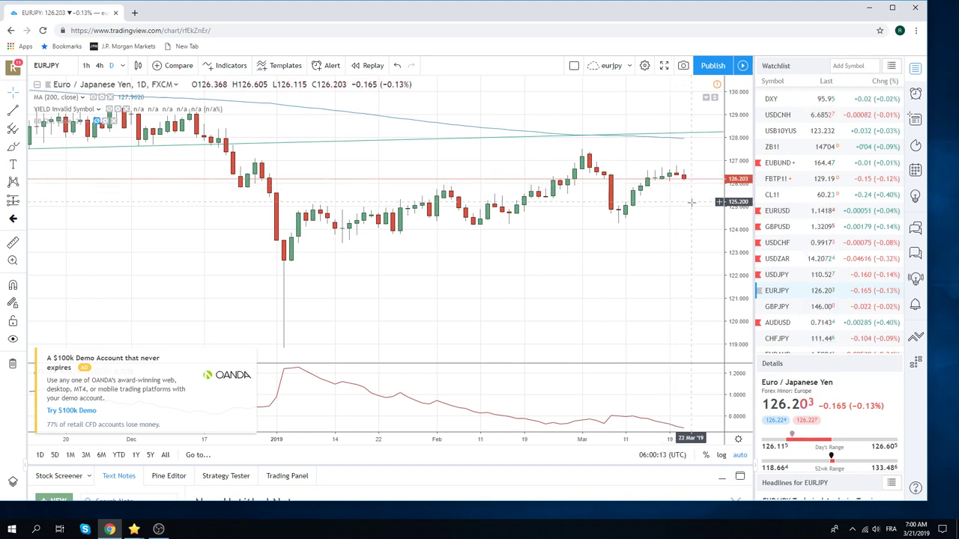
Step: Zoom out on the EURJPY daily chart to review its history
scroll(688, 192, down, 2)
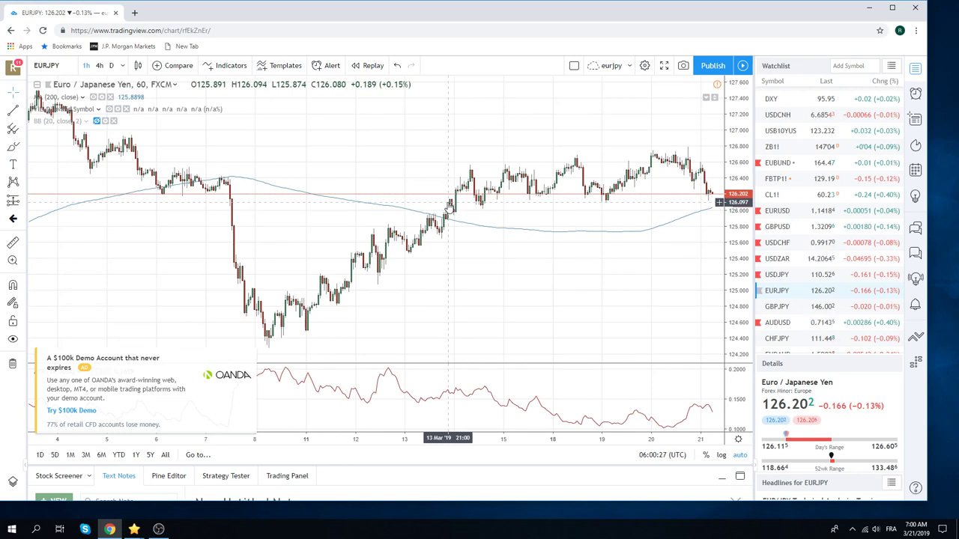
click(779, 163)
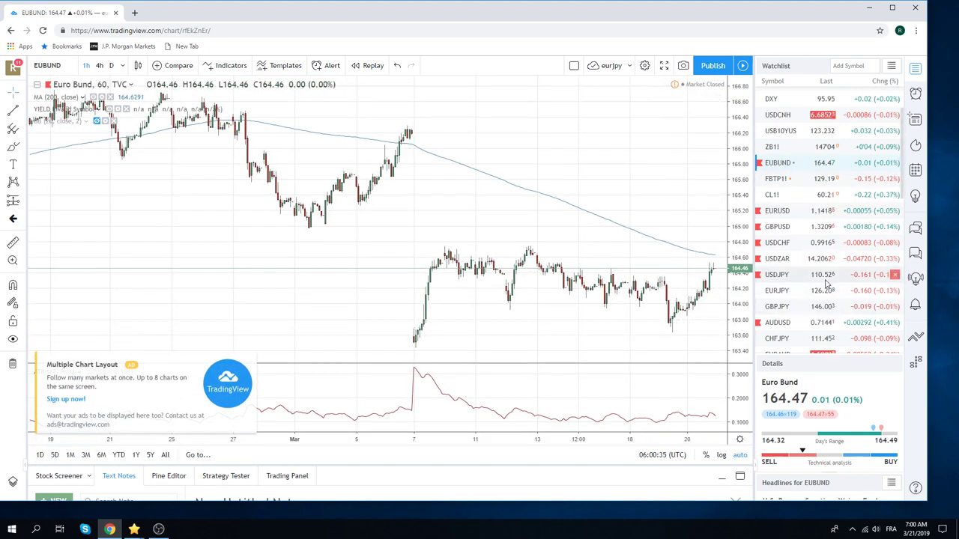
scroll(817, 276, down, 3)
scroll(817, 276, down, 7)
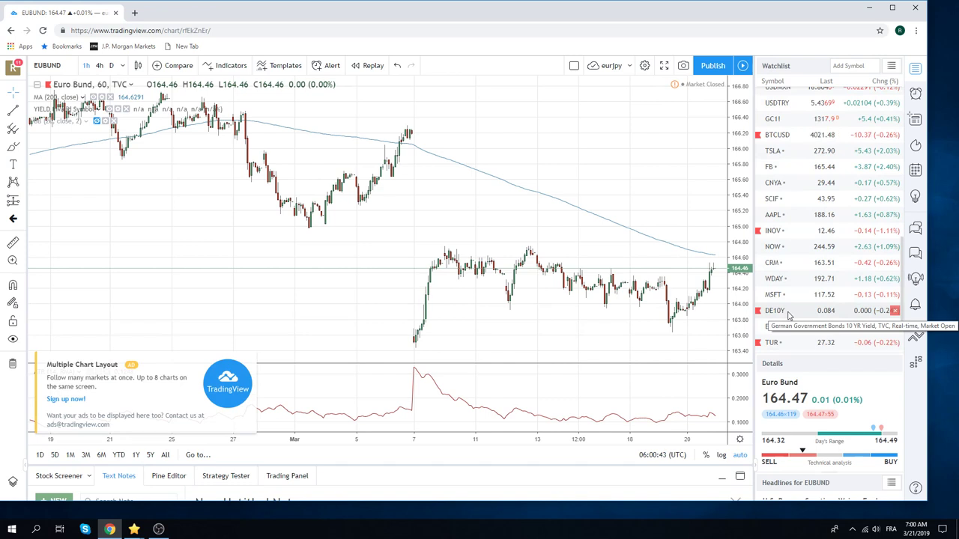
scroll(800, 313, up, 5)
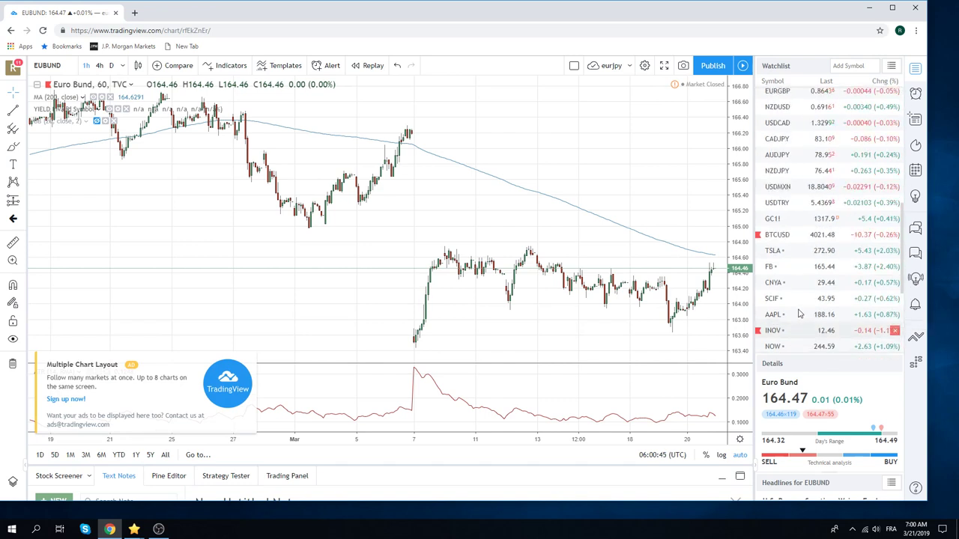
scroll(829, 316, up, 5)
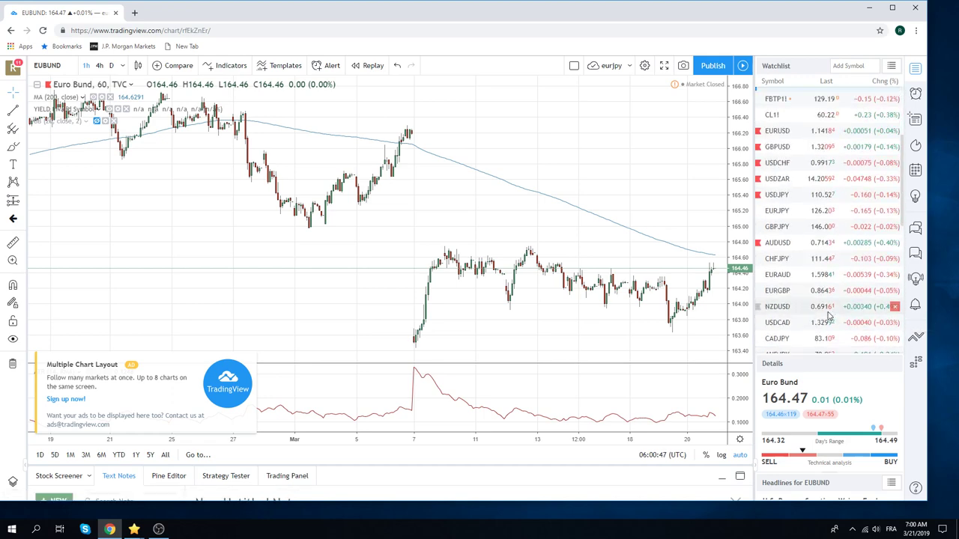
scroll(829, 315, down, 1)
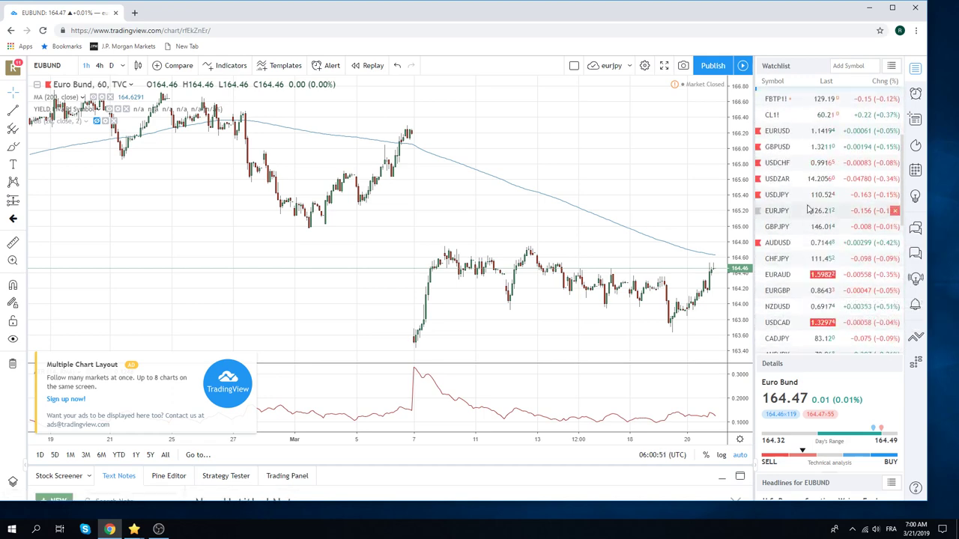
scroll(809, 199, down, 1)
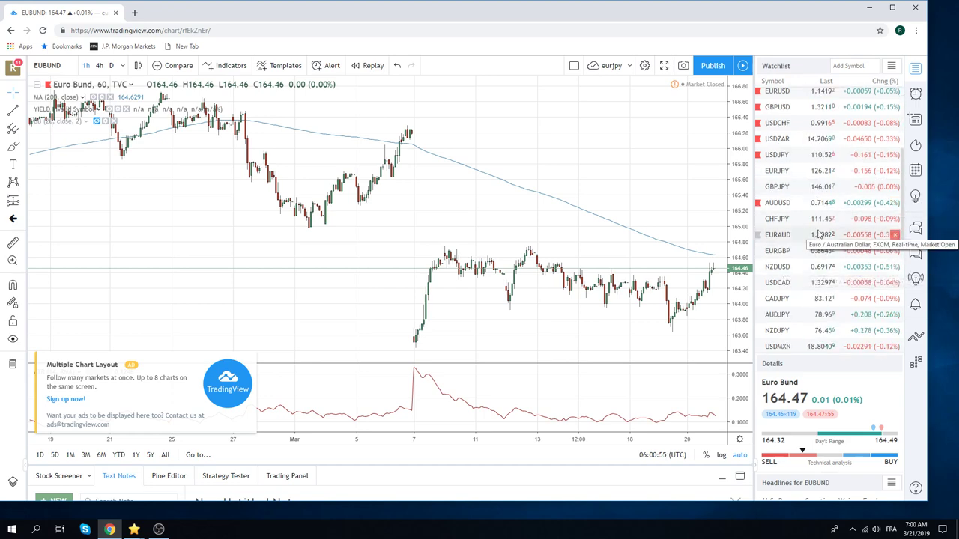
Step: Show AUDJPY on daily candles, zoomed in to about the last four months
click(782, 315)
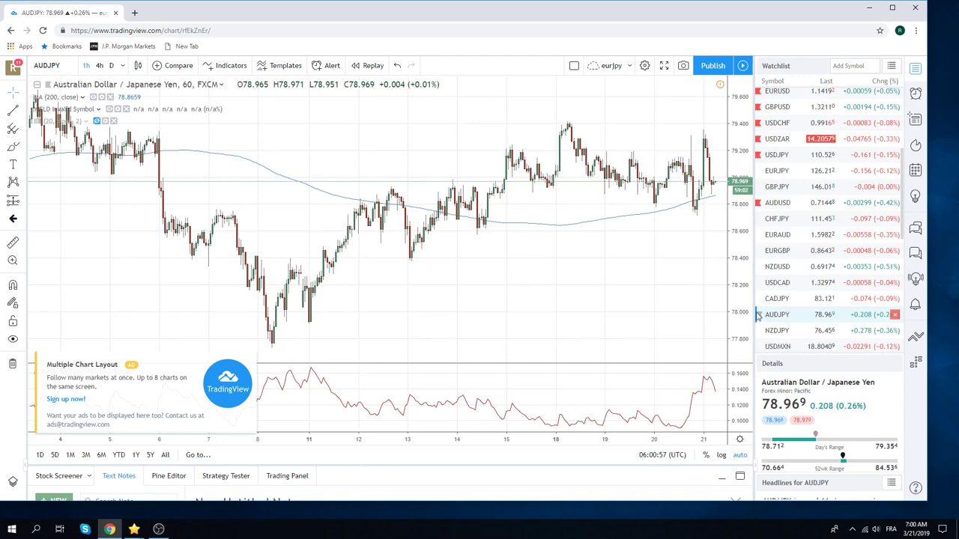
click(111, 66)
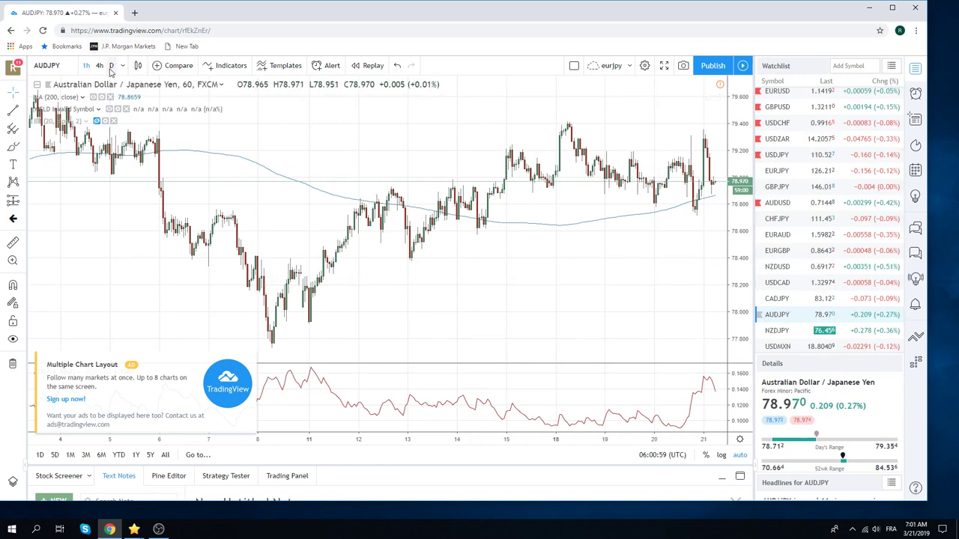
scroll(372, 200, up, 3)
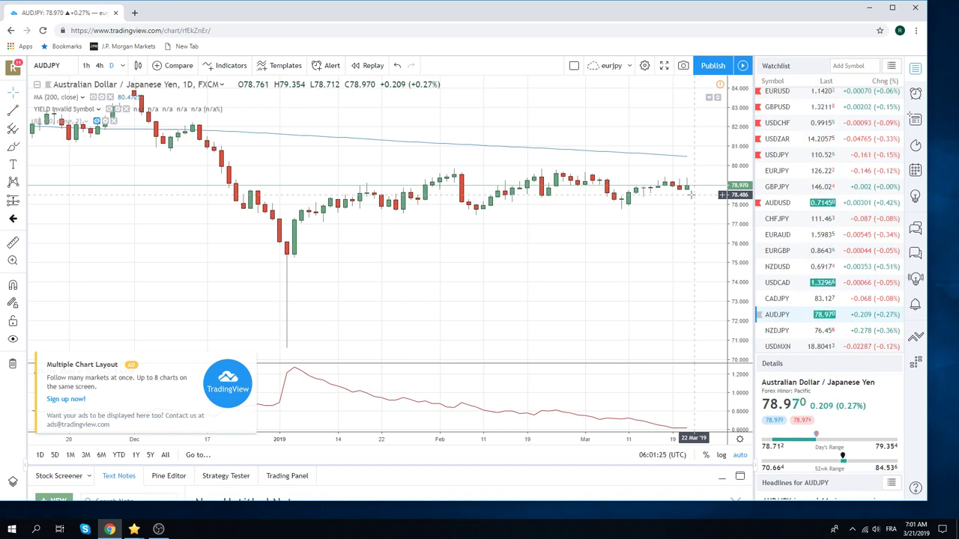
Step: Select AUDUSD in the watchlist and zoom out its daily chart
click(777, 203)
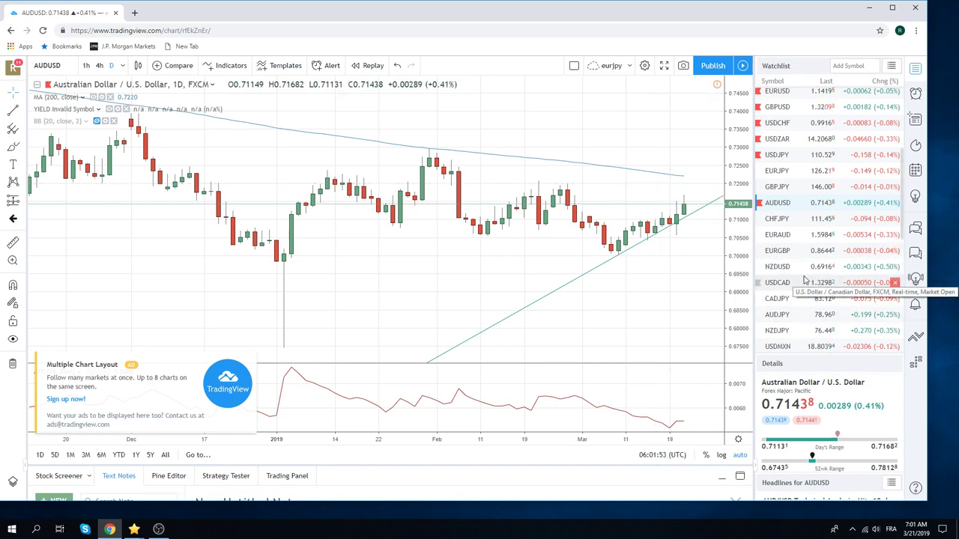
scroll(805, 280, down, 1)
Step: Check NZDUSD on 1h and 4h candles, then on daily zoomed out to October
click(796, 251)
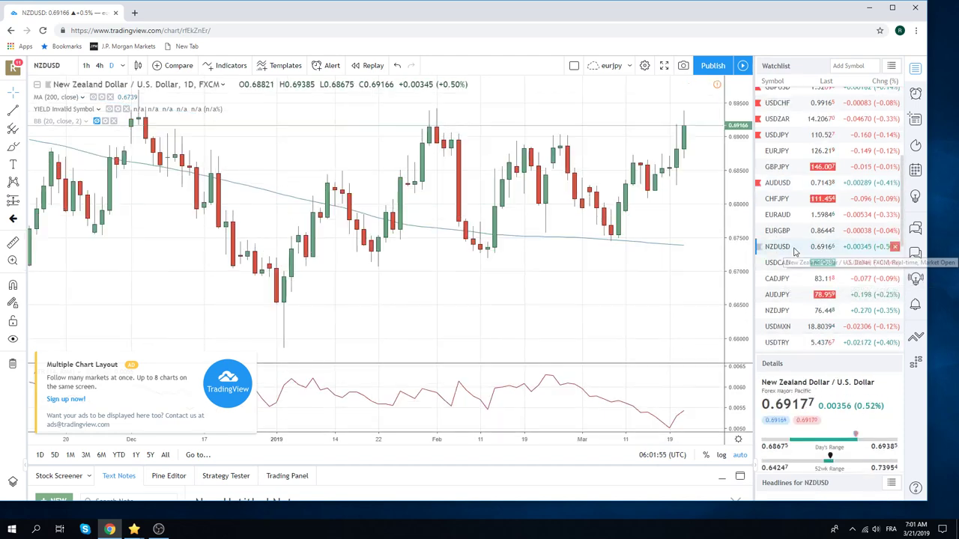
click(86, 66)
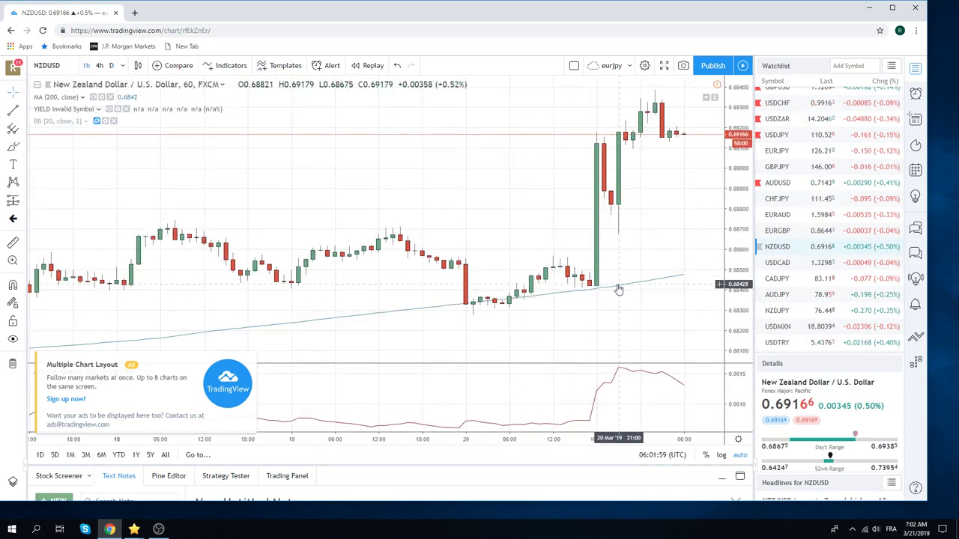
click(99, 66)
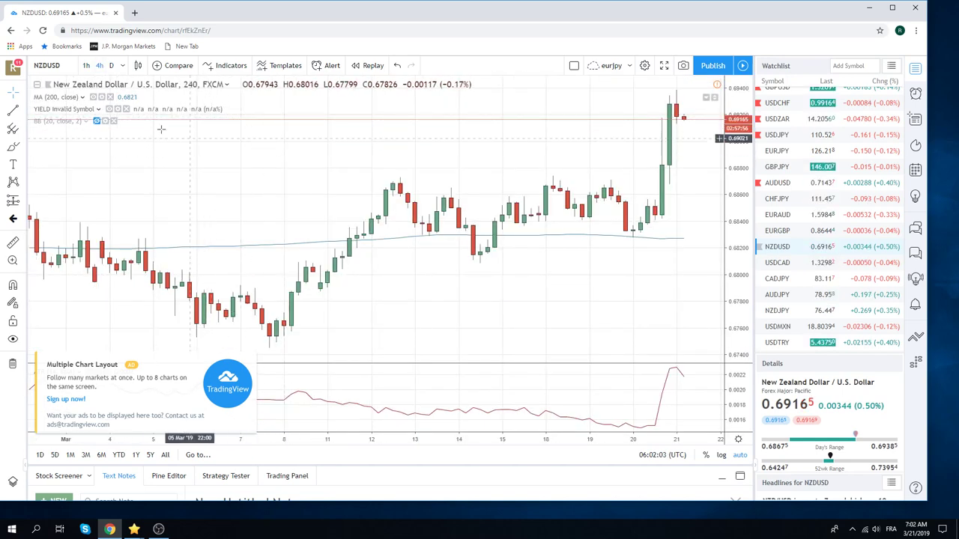
click(111, 66)
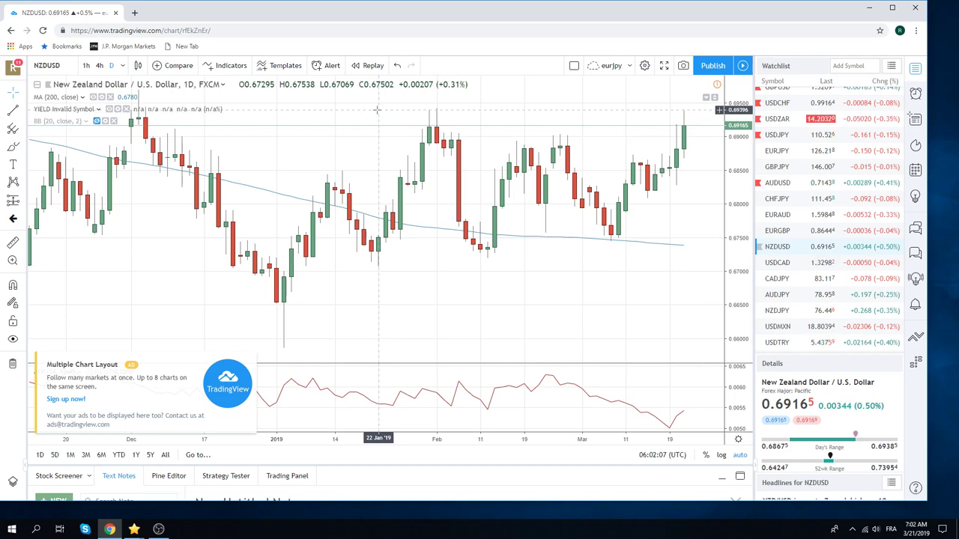
scroll(377, 110, down, 3)
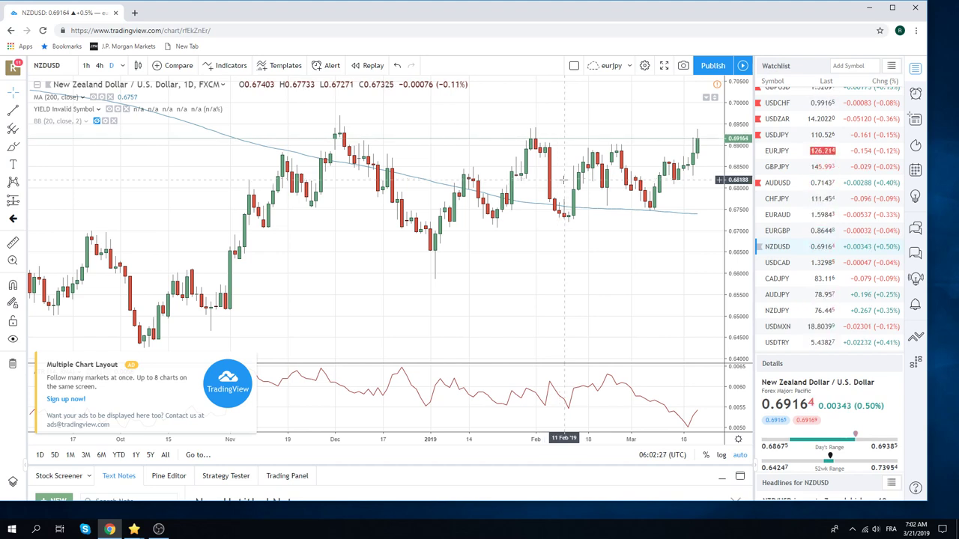
Step: Show NZDJPY daily candles and return the watchlist to its top
click(782, 311)
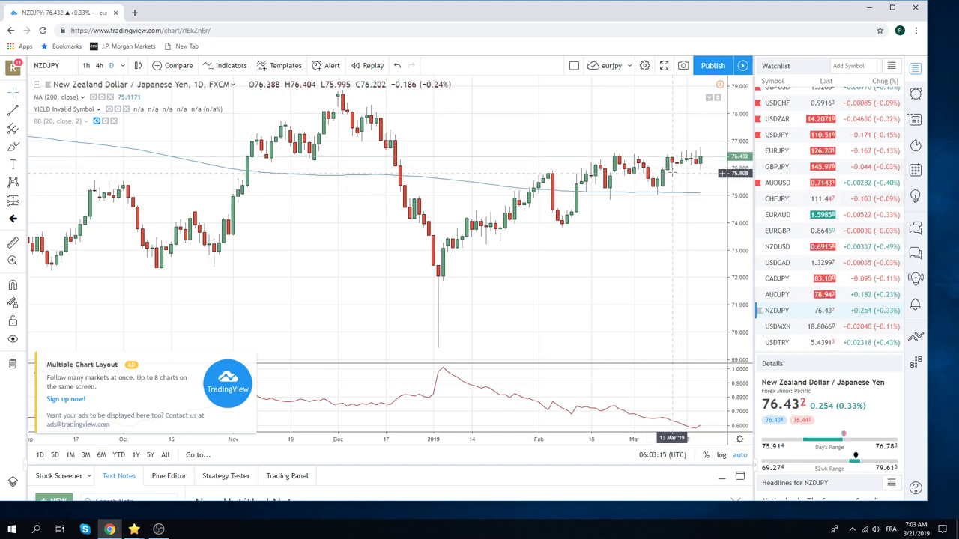
scroll(812, 257, down, 1)
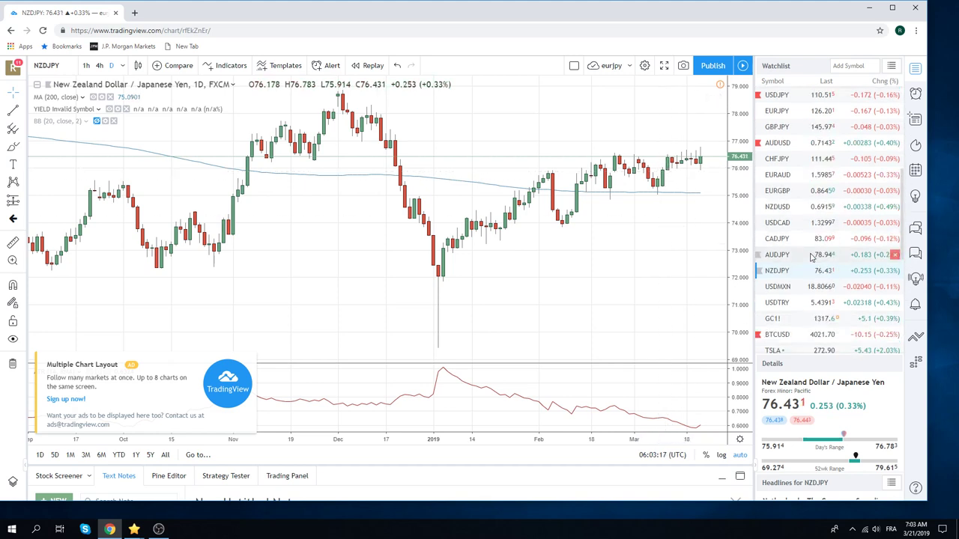
scroll(811, 258, up, 1)
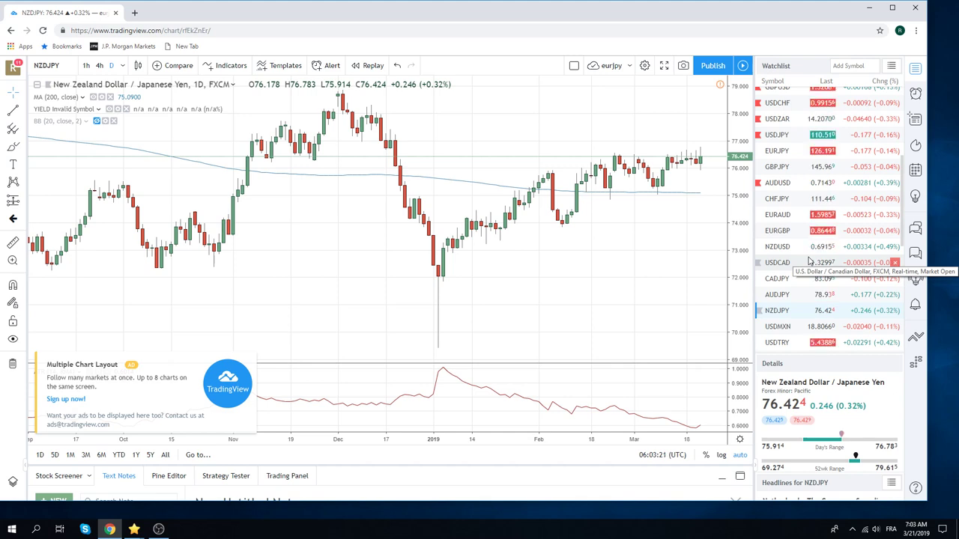
scroll(817, 273, up, 1)
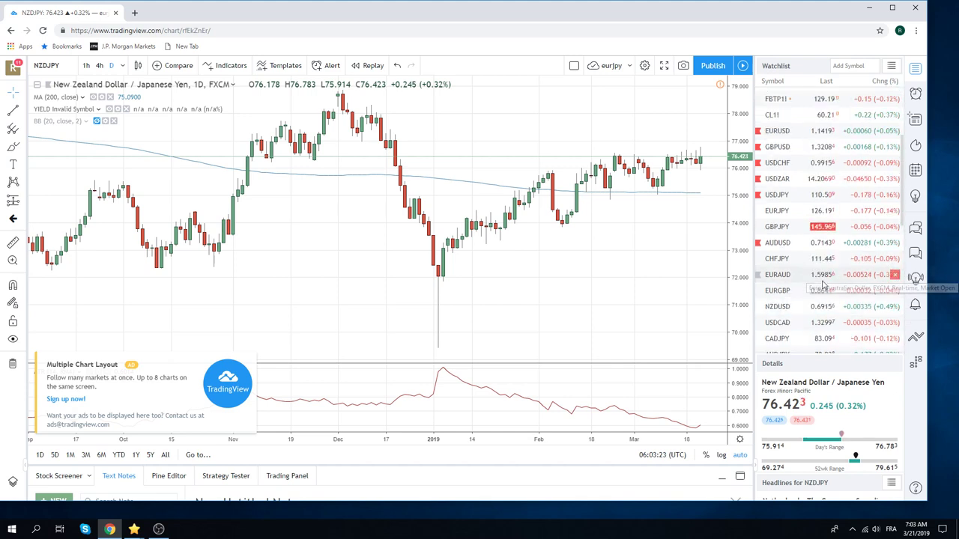
scroll(823, 284, up, 1)
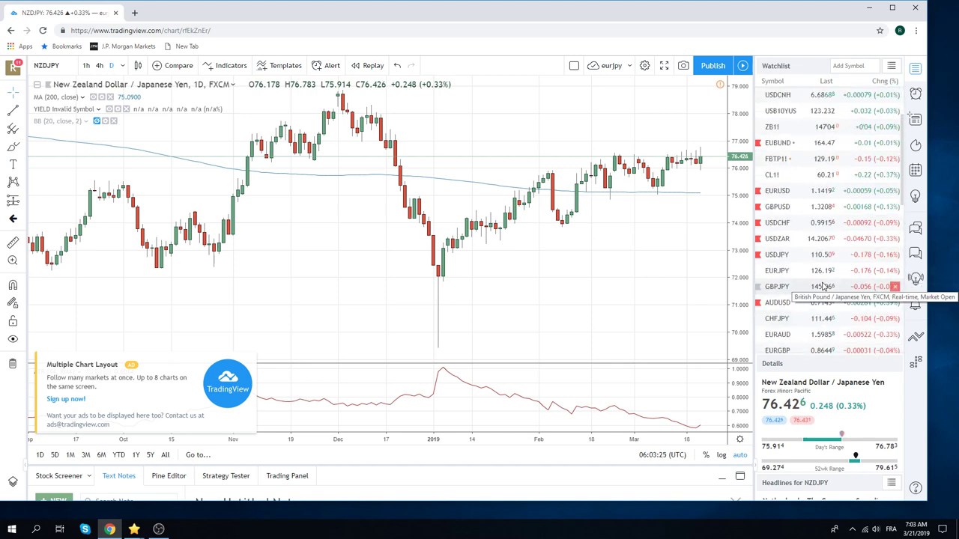
scroll(824, 283, up, 3)
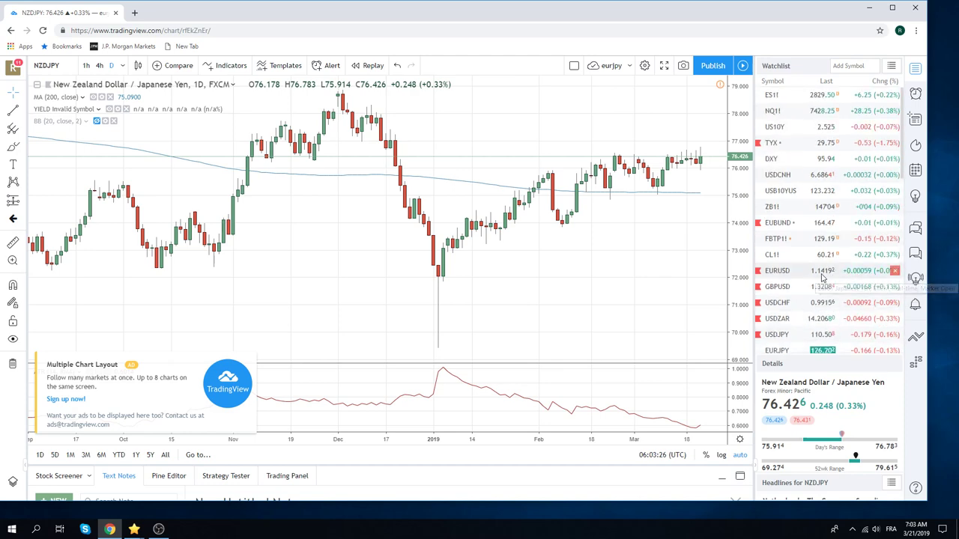
Step: Select ES1! from the top of the watchlist and zoom out its daily chart
click(800, 97)
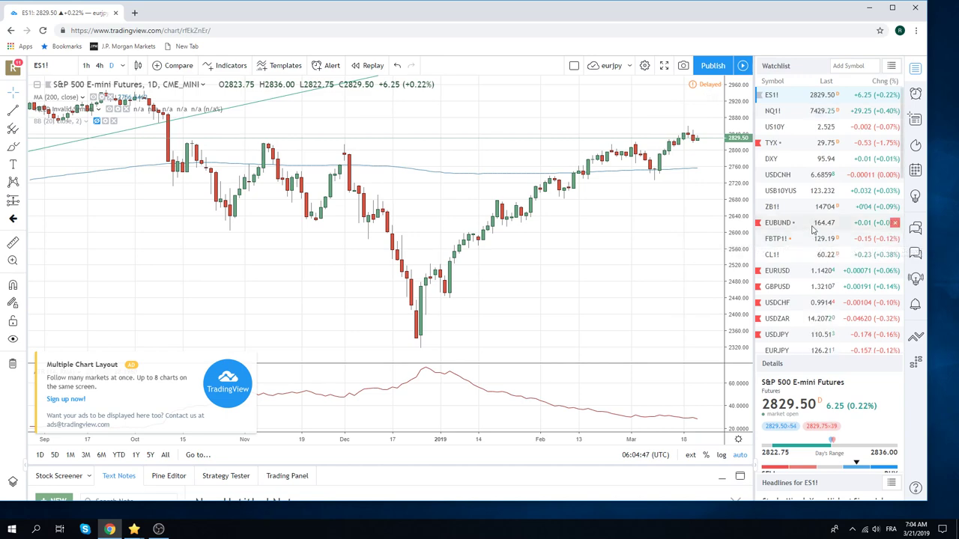
scroll(809, 240, down, 1)
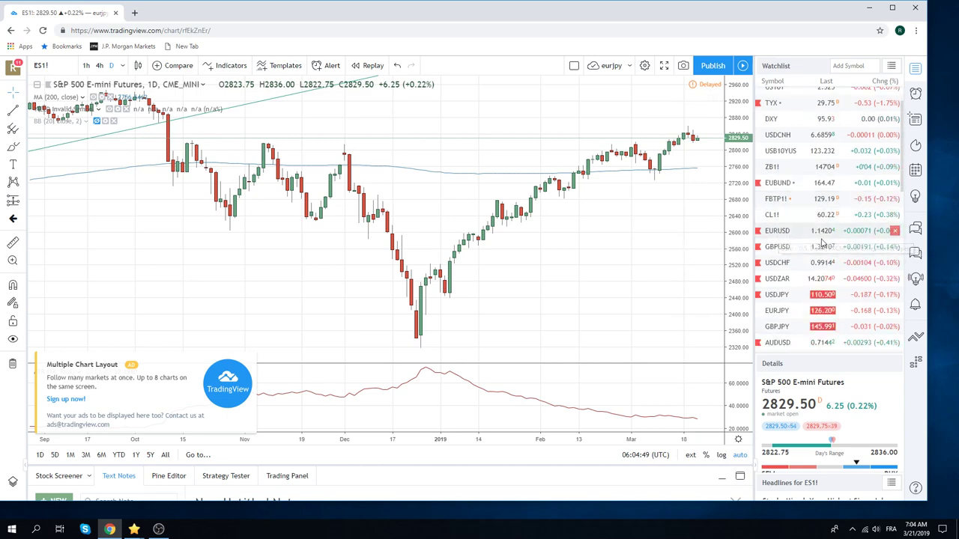
Step: Select EURUSD in the watchlist to show its daily chart with trend lines
click(776, 232)
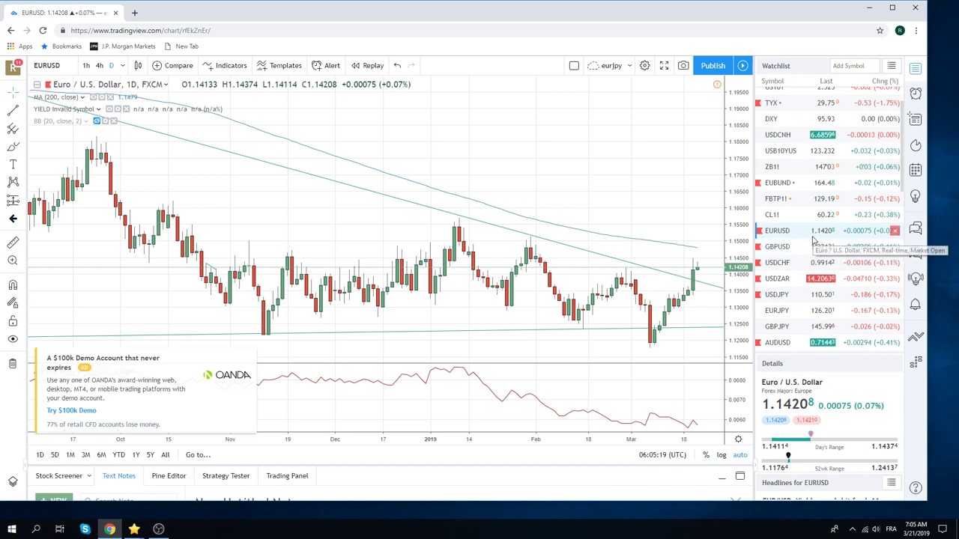
Step: Select GBPUSD in the watchlist to show its daily candles with the 200-period average
click(814, 247)
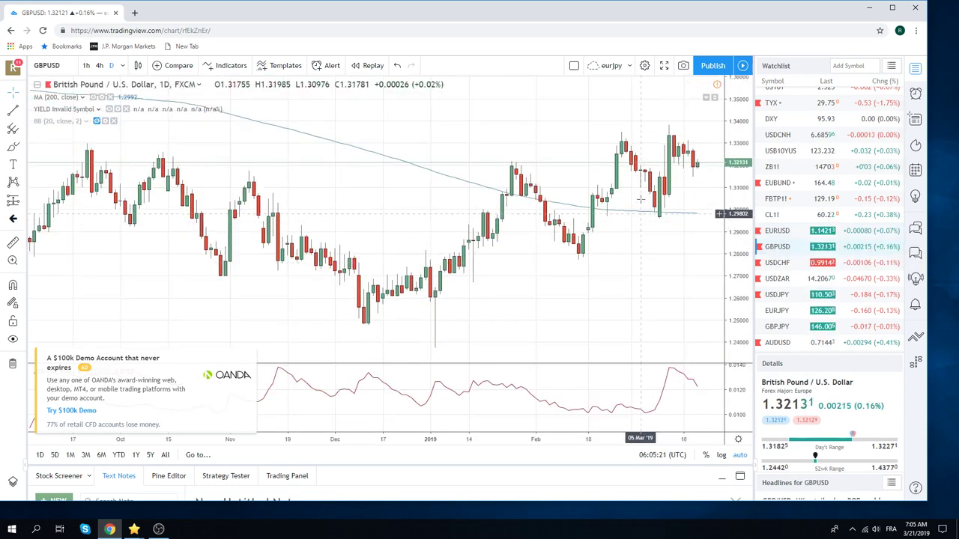